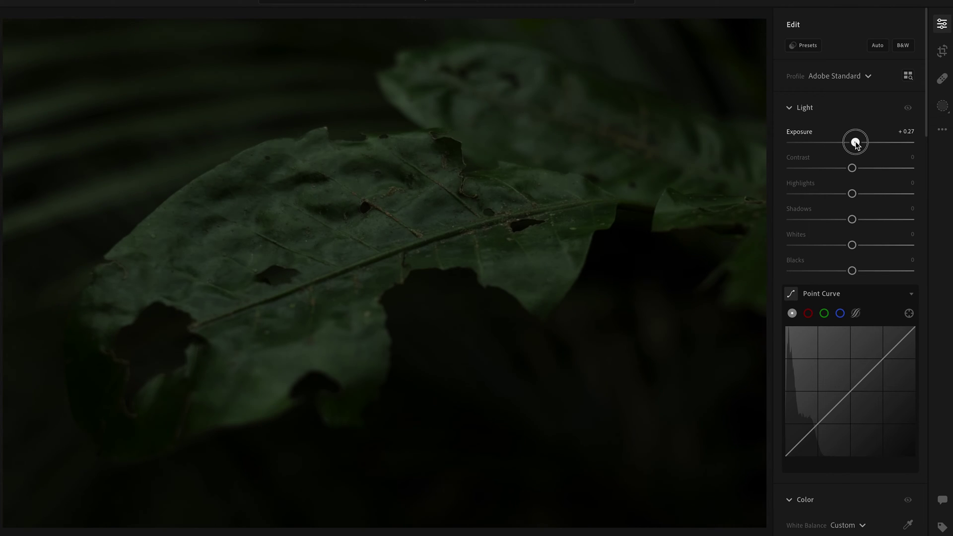
Brighten the leaf photo with Exposure +1.30 and lift Shadows to +48 in Light
{"action": "left_click_drag", "start_coordinate": [859, 144], "coordinate": [861, 144]}
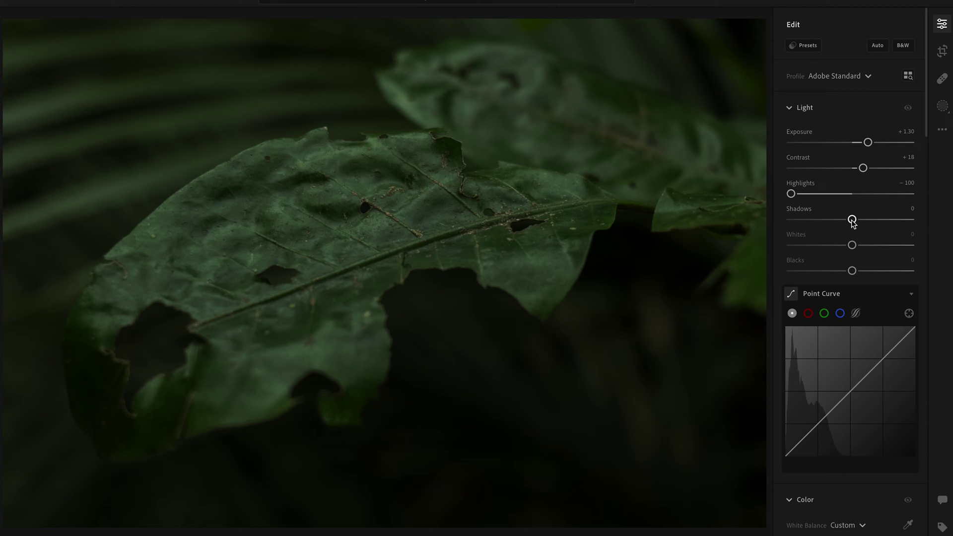
{"action": "left_click_drag", "start_coordinate": [853, 223], "coordinate": [840, 272]}
Shape the master RGB tone curve into a gentle S, raising black and lowering white points
{"action": "scroll", "coordinate": [834, 348], "scroll_direction": "down", "scroll_amount": 2}
{"action": "left_click", "coordinate": [819, 380]}
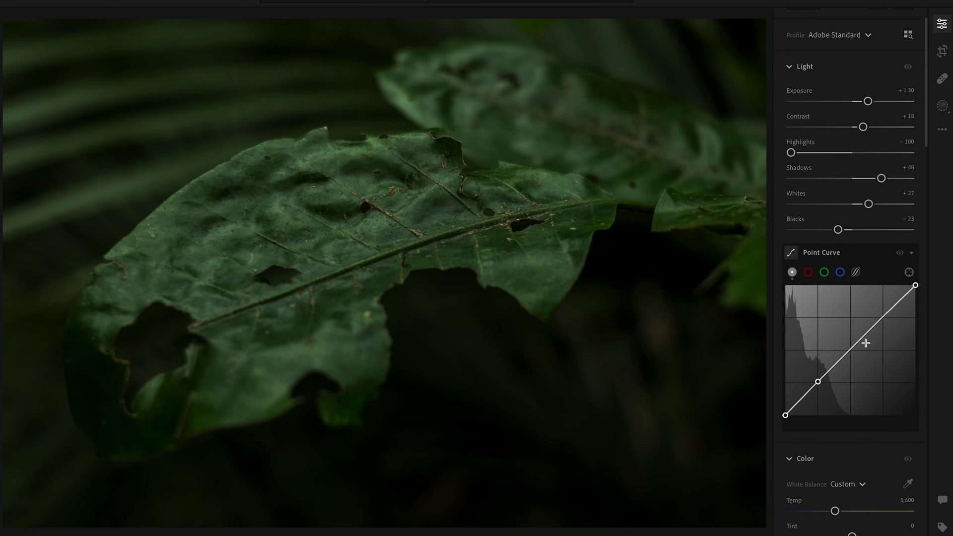
{"action": "left_click", "coordinate": [883, 319]}
{"action": "left_click_drag", "start_coordinate": [818, 381], "coordinate": [821, 388]}
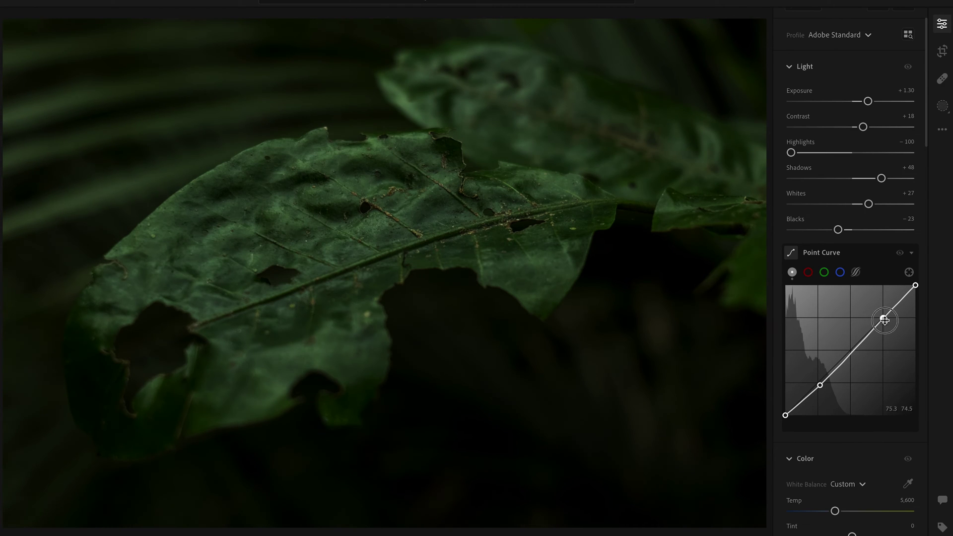
{"action": "left_click_drag", "start_coordinate": [884, 320], "coordinate": [880, 317]}
{"action": "left_click_drag", "start_coordinate": [785, 415], "coordinate": [785, 412]}
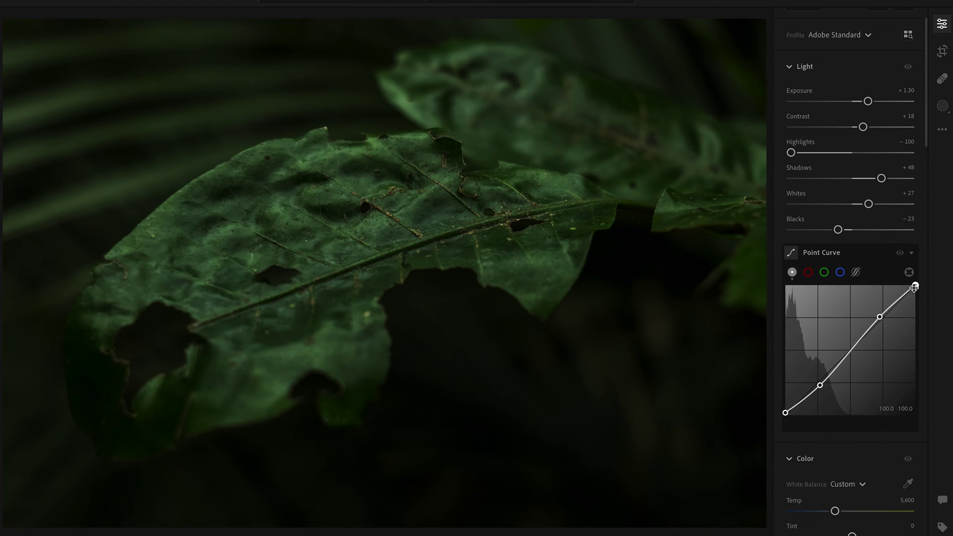
{"action": "left_click_drag", "start_coordinate": [914, 287], "coordinate": [915, 291]}
Give the red and green channel curves gentle S-shapes
{"action": "left_click", "coordinate": [808, 272]}
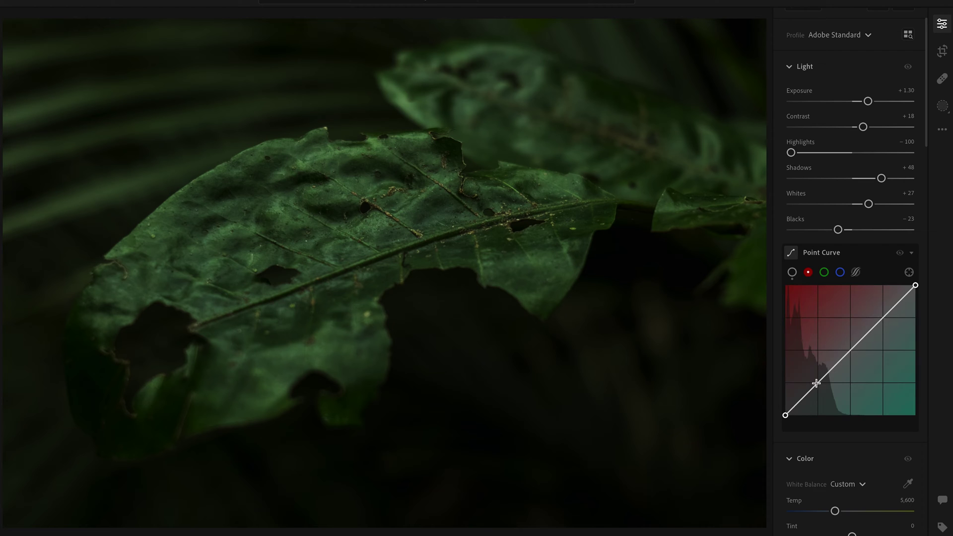
{"action": "left_click_drag", "start_coordinate": [883, 319], "coordinate": [880, 316]}
{"action": "left_click_drag", "start_coordinate": [819, 383], "coordinate": [821, 386]}
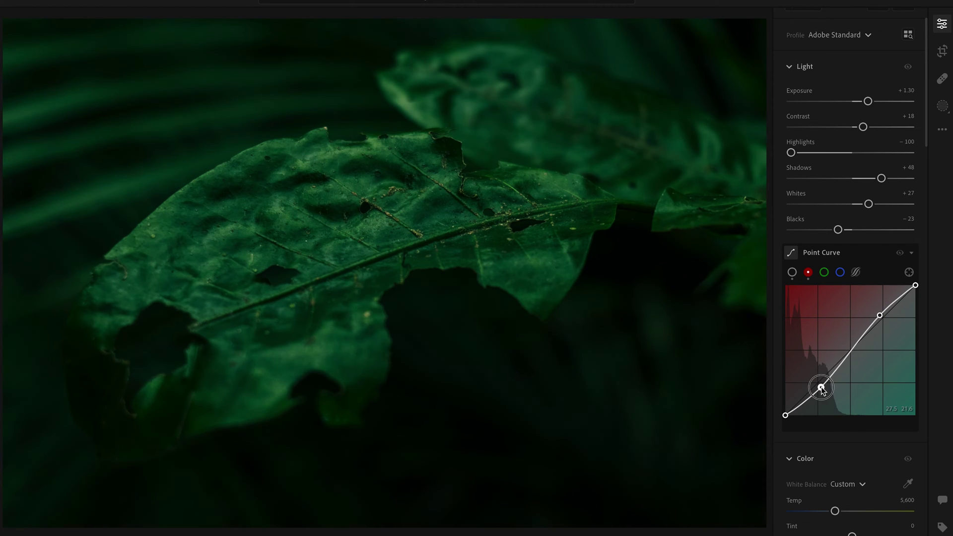
{"action": "left_click_drag", "start_coordinate": [785, 414], "coordinate": [784, 412]}
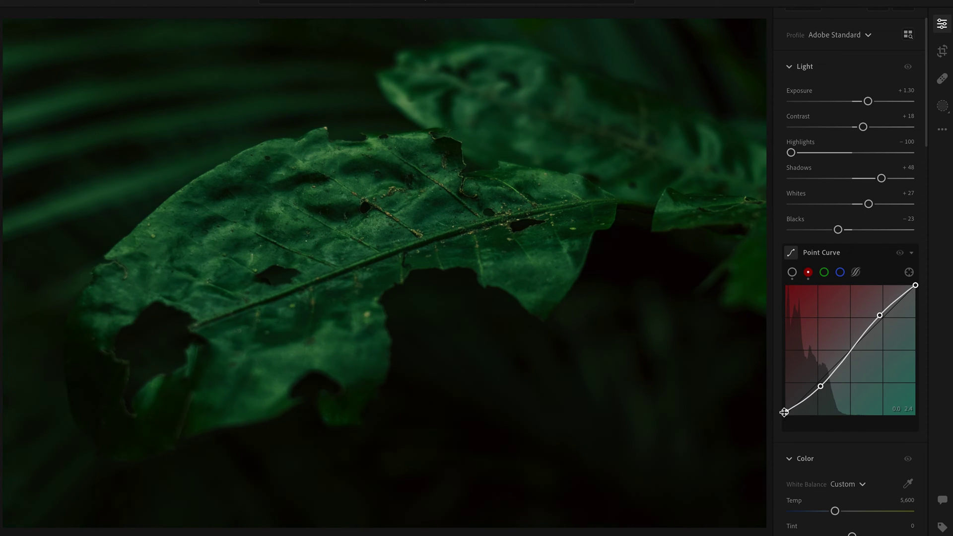
{"action": "left_click", "coordinate": [824, 272]}
{"action": "left_click_drag", "start_coordinate": [882, 318], "coordinate": [880, 317]}
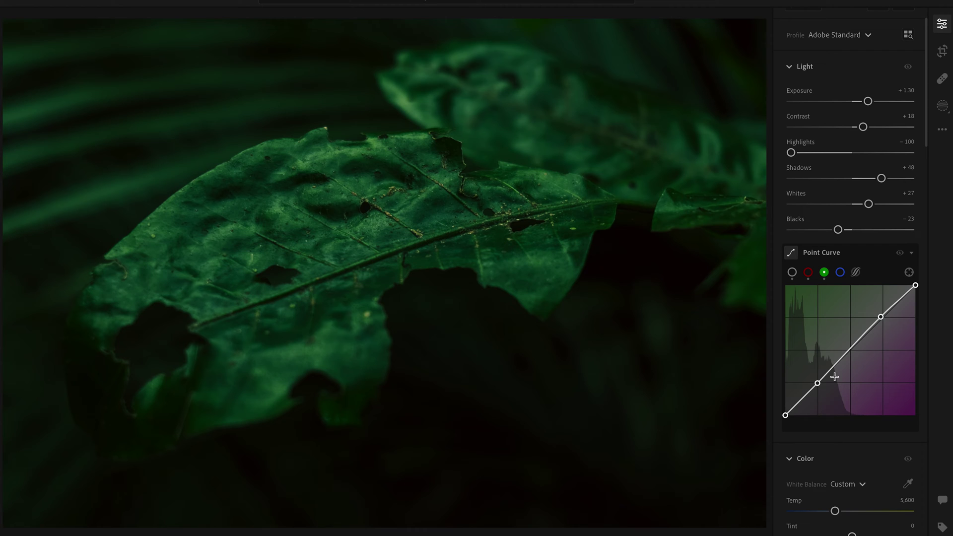
{"action": "left_click_drag", "start_coordinate": [817, 383], "coordinate": [820, 387]}
{"action": "left_click_drag", "start_coordinate": [880, 316], "coordinate": [877, 316]}
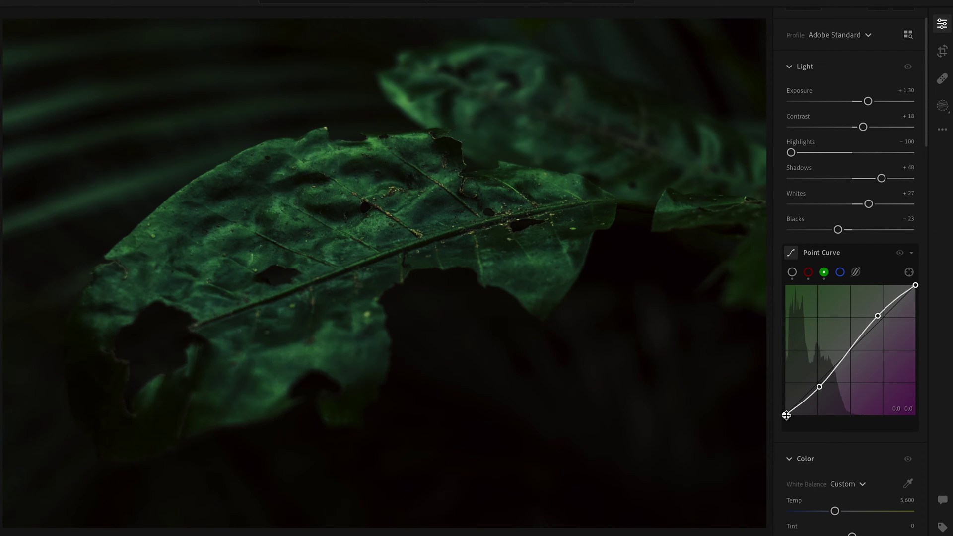
Give the blue channel curve an S-shape, raising its black point and lowering its white point
{"action": "left_click", "coordinate": [840, 272]}
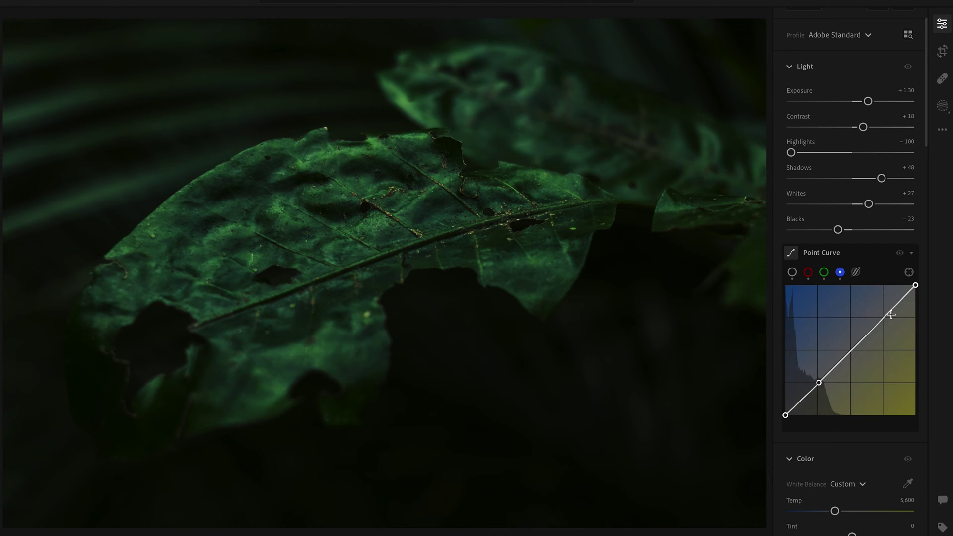
{"action": "left_click_drag", "start_coordinate": [891, 314], "coordinate": [880, 314]}
{"action": "left_click_drag", "start_coordinate": [818, 383], "coordinate": [820, 387]}
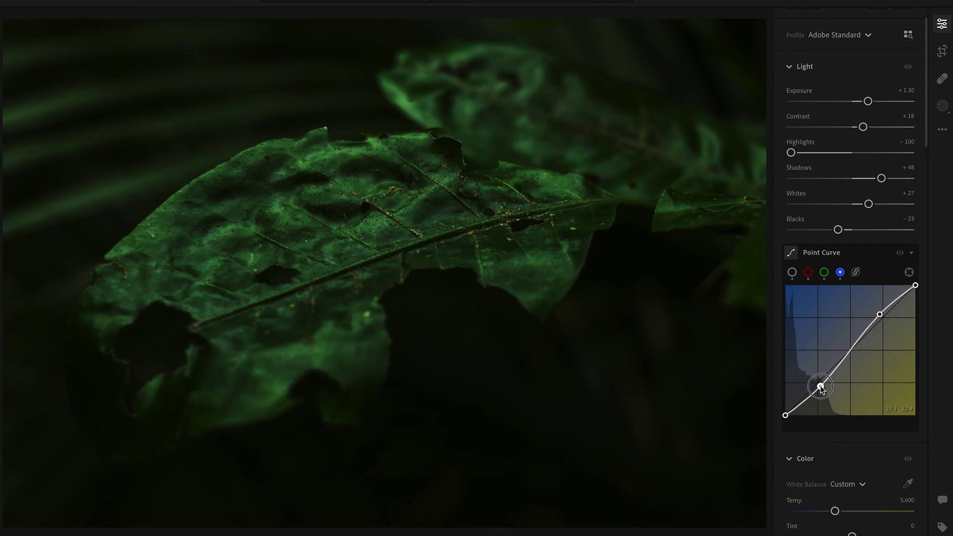
{"action": "left_click_drag", "start_coordinate": [785, 415], "coordinate": [786, 410]}
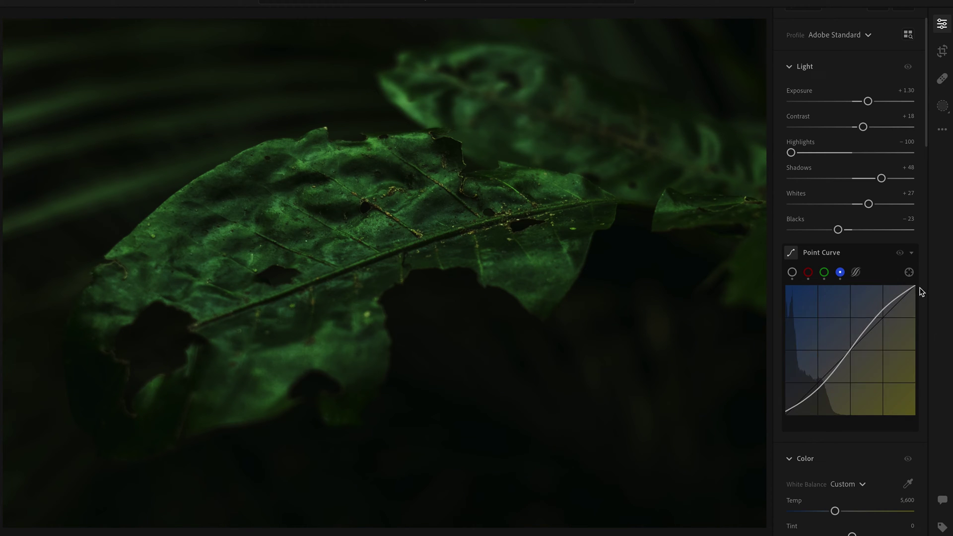
{"action": "left_click_drag", "start_coordinate": [915, 286], "coordinate": [916, 290]}
Warm the white balance to Temp 5,995 and Tint +20
{"action": "scroll", "coordinate": [894, 226], "scroll_direction": "down", "scroll_amount": 5}
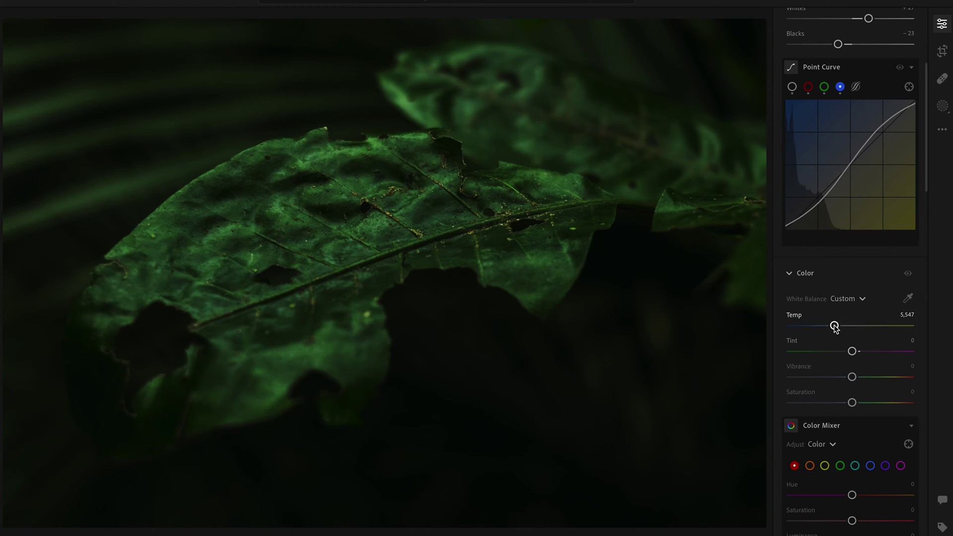
{"action": "mouse_move", "coordinate": [834, 327]}
{"action": "left_mouse_down"}
{"action": "mouse_move", "coordinate": [848, 327]}
{"action": "mouse_move", "coordinate": [815, 327]}
{"action": "mouse_move", "coordinate": [837, 328]}
{"action": "left_mouse_up"}
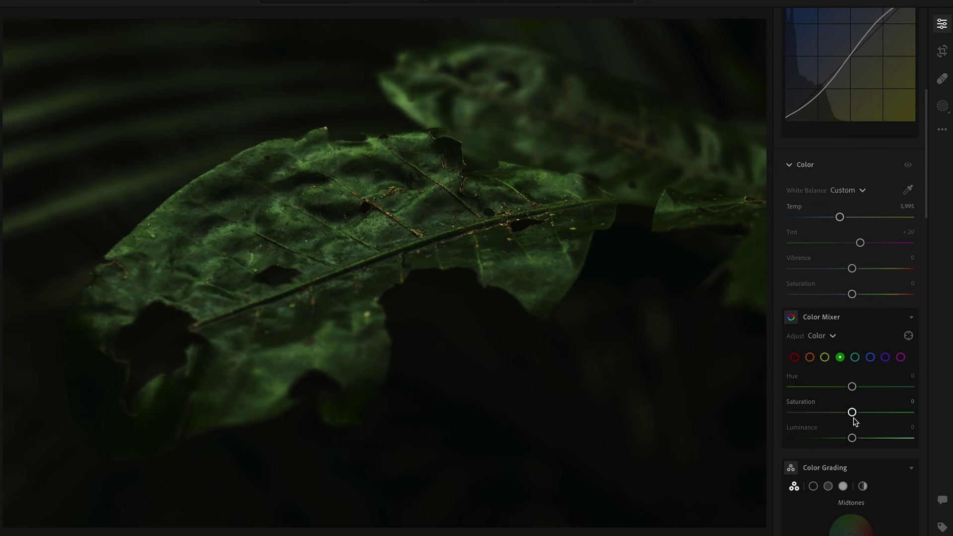
Tune green hue, saturation and luminance, then shift yellow hue and saturation
{"action": "left_click_drag", "start_coordinate": [852, 412], "coordinate": [855, 386]}
{"action": "left_click_drag", "start_coordinate": [848, 437], "coordinate": [870, 438]}
{"action": "left_click", "coordinate": [824, 356]}
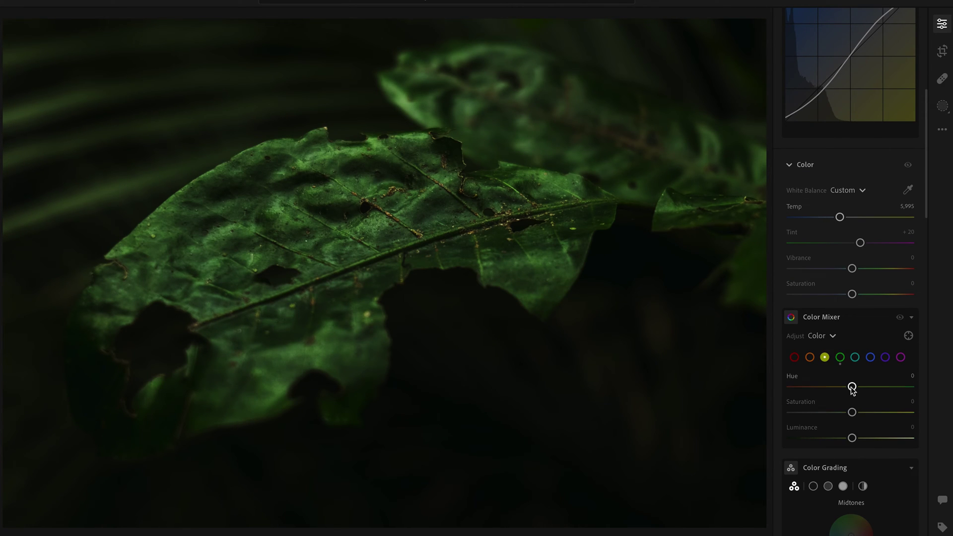
{"action": "left_click_drag", "start_coordinate": [852, 386], "coordinate": [859, 438]}
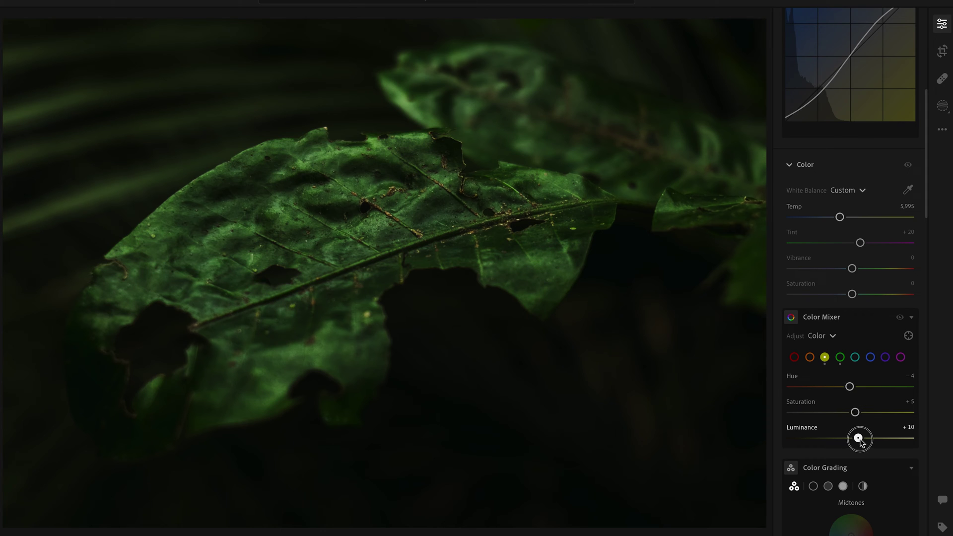
Shift orange hue toward red and adjust reds to Hue −26 with luminance and saturation changes
{"action": "left_click", "coordinate": [809, 357]}
{"action": "left_click_drag", "start_coordinate": [851, 386], "coordinate": [843, 438]}
{"action": "left_click", "coordinate": [794, 357]}
{"action": "left_click_drag", "start_coordinate": [849, 387], "coordinate": [836, 386]}
{"action": "left_click_drag", "start_coordinate": [851, 437], "coordinate": [913, 412]}
Push aqua saturation to +100 and set blues to Hue −15, Saturation +22, Luminance +22
{"action": "left_click", "coordinate": [855, 357]}
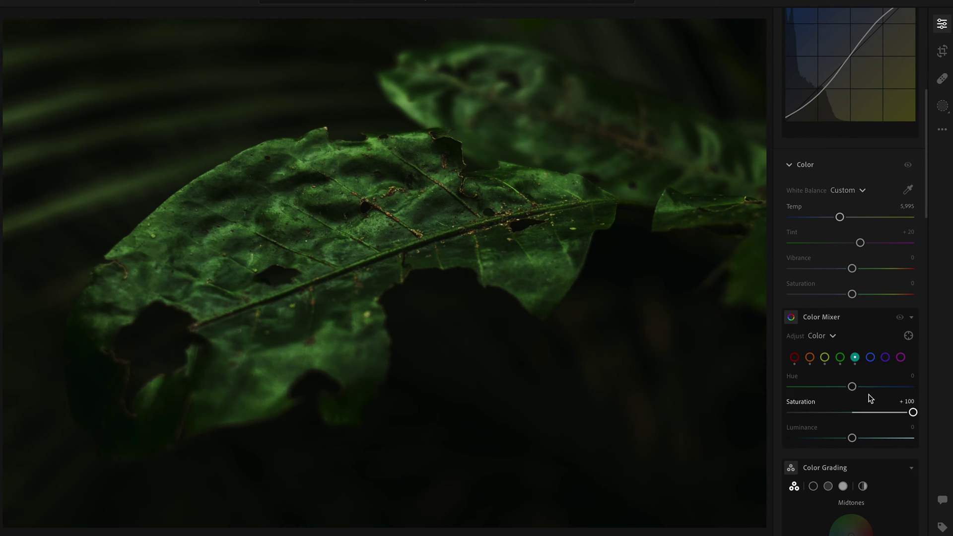
{"action": "left_click_drag", "start_coordinate": [851, 386], "coordinate": [854, 386]}
{"action": "left_click_drag", "start_coordinate": [852, 438], "coordinate": [855, 385]}
{"action": "left_click", "coordinate": [870, 357]}
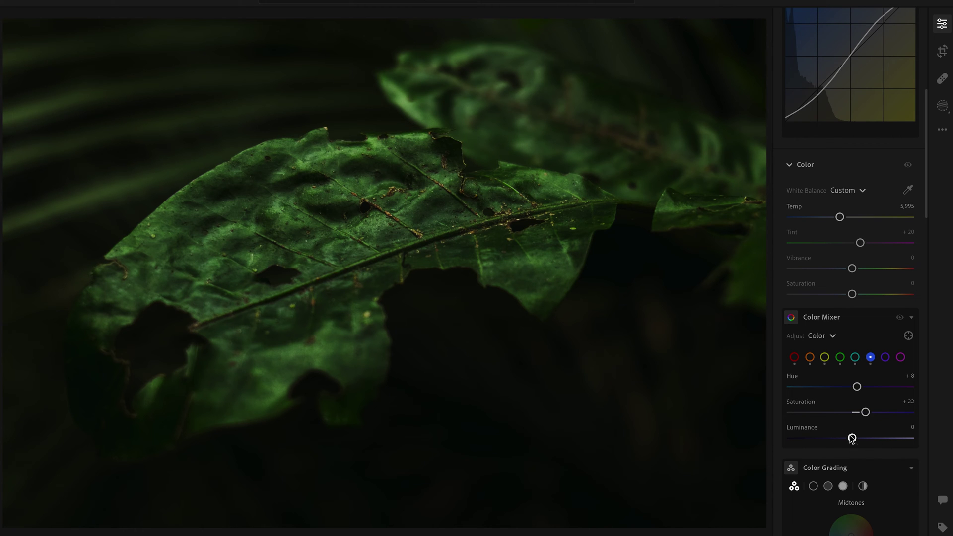
{"action": "left_click_drag", "start_coordinate": [851, 438], "coordinate": [862, 437]}
{"action": "left_click_drag", "start_coordinate": [854, 386], "coordinate": [843, 386]}
Add Texture +17 to the leaf photo in Effects
{"action": "scroll", "coordinate": [841, 372], "scroll_direction": "down", "scroll_amount": 10}
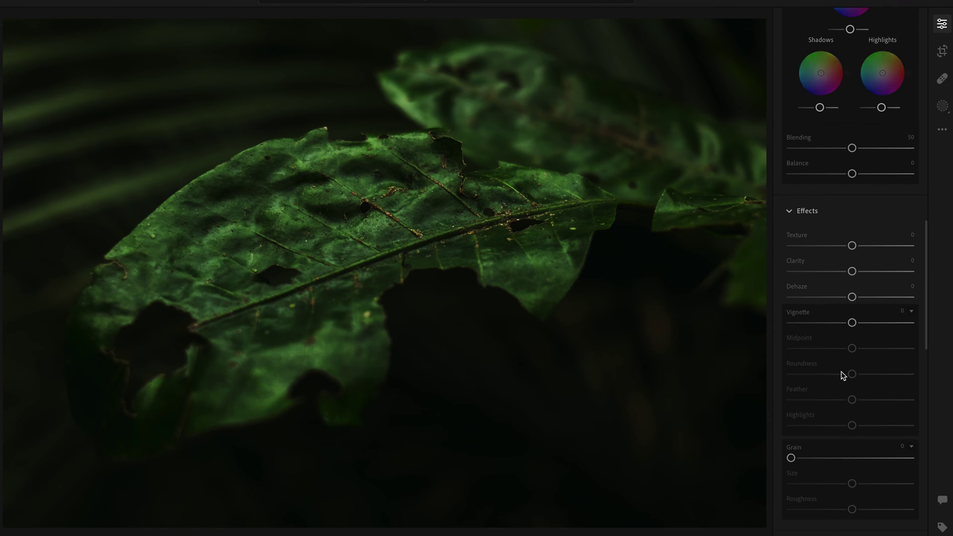
{"action": "scroll", "coordinate": [842, 376], "scroll_direction": "down", "scroll_amount": 1}
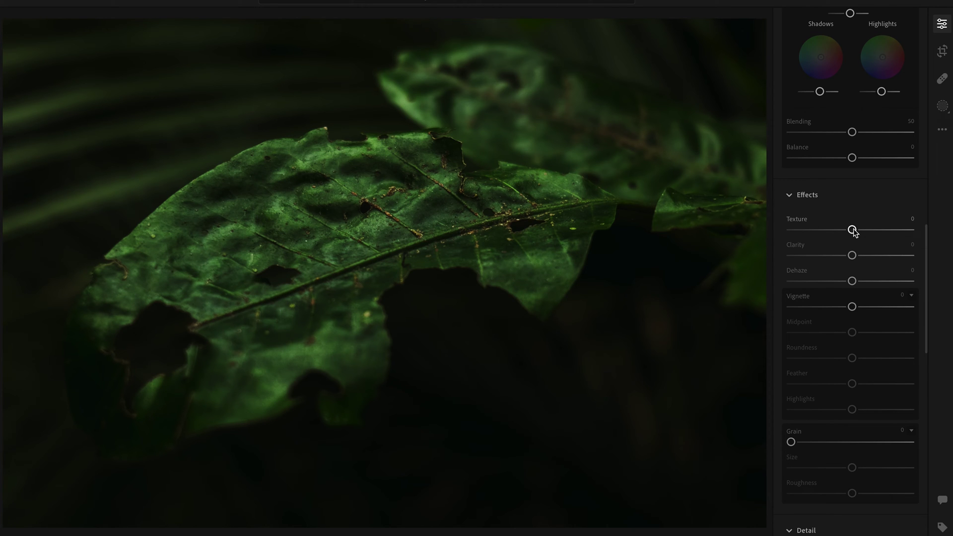
{"action": "left_click_drag", "start_coordinate": [852, 231], "coordinate": [864, 233]}
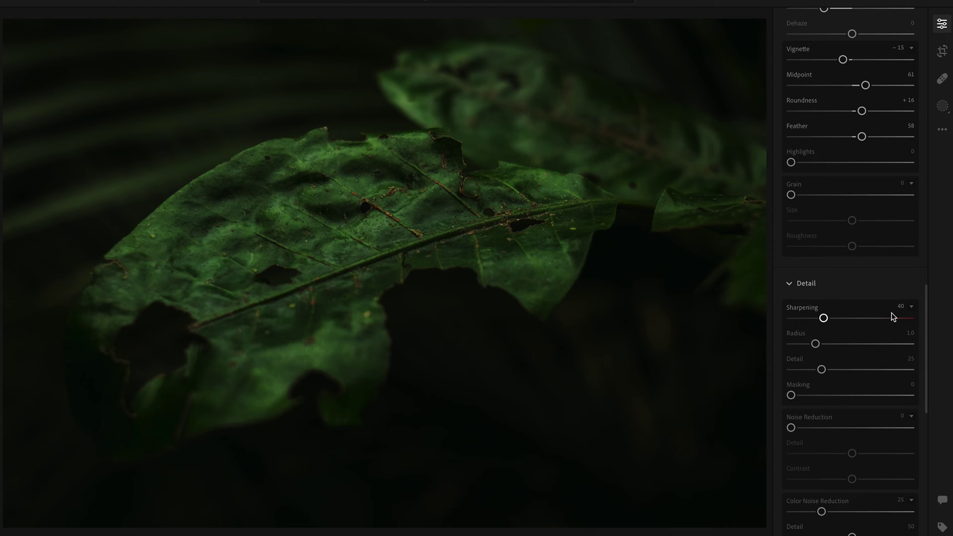
Set Sharpening to 50 with Radius 1.5
{"action": "left_click", "coordinate": [909, 307]}
{"action": "left_click", "coordinate": [911, 307]}
{"action": "left_click_drag", "start_coordinate": [825, 320], "coordinate": [826, 321]}
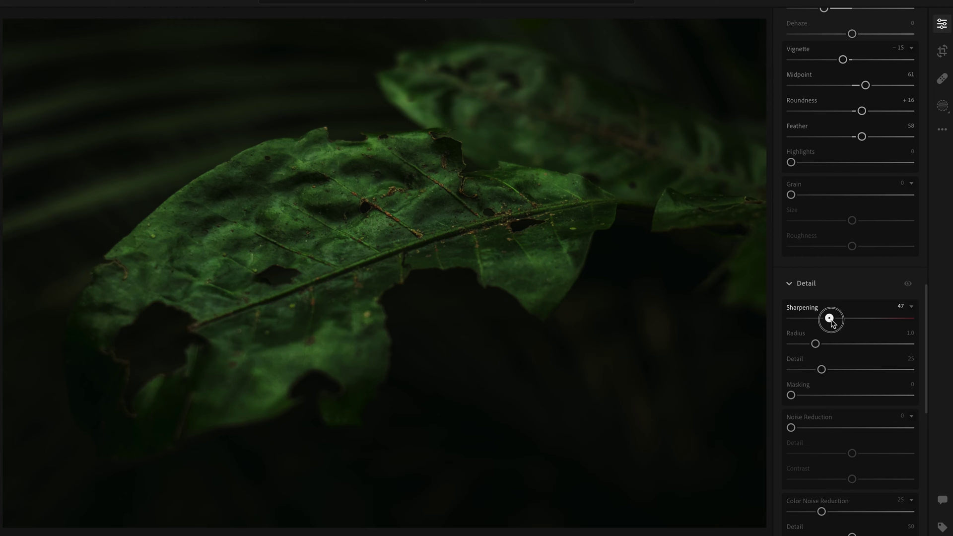
{"action": "left_click_drag", "start_coordinate": [815, 343], "coordinate": [839, 346]}
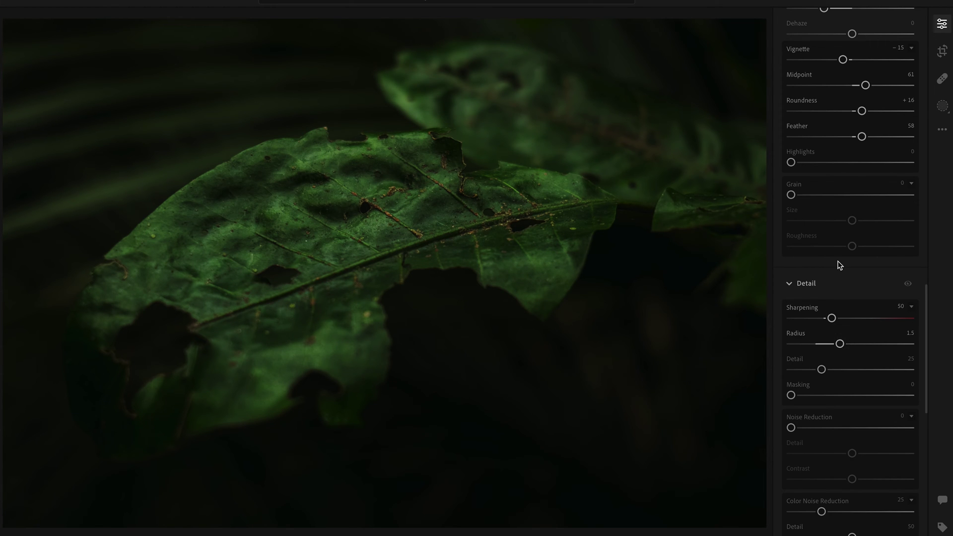
Set Noise Reduction to a light 10
{"action": "scroll", "coordinate": [838, 264], "scroll_direction": "down", "scroll_amount": 3}
{"action": "scroll", "coordinate": [831, 314], "scroll_direction": "down", "scroll_amount": 3}
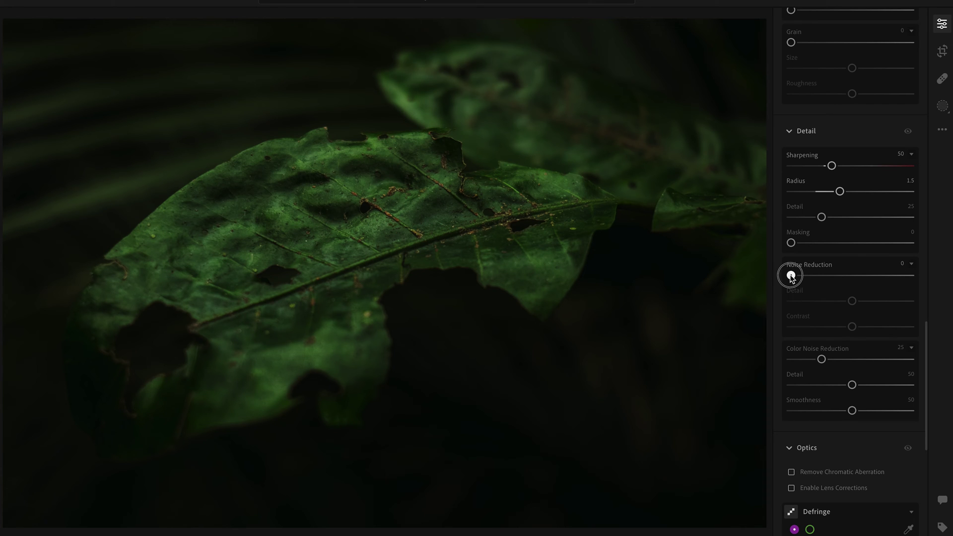
{"action": "left_click_drag", "start_coordinate": [791, 276], "coordinate": [952, 281]}
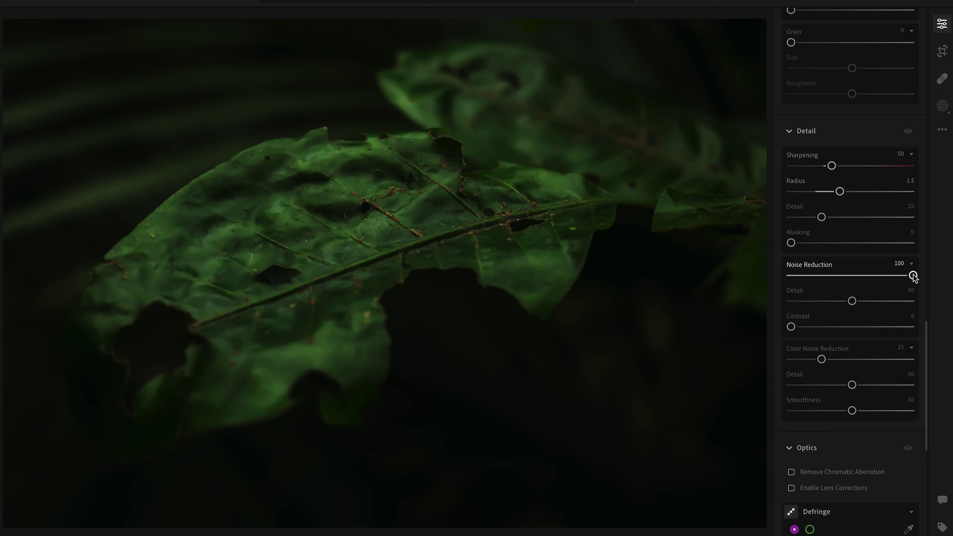
{"action": "left_click_drag", "start_coordinate": [915, 279], "coordinate": [798, 277]}
Turn on chromatic aberration removal and lens corrections in Optics
{"action": "scroll", "coordinate": [814, 297], "scroll_direction": "down", "scroll_amount": 2}
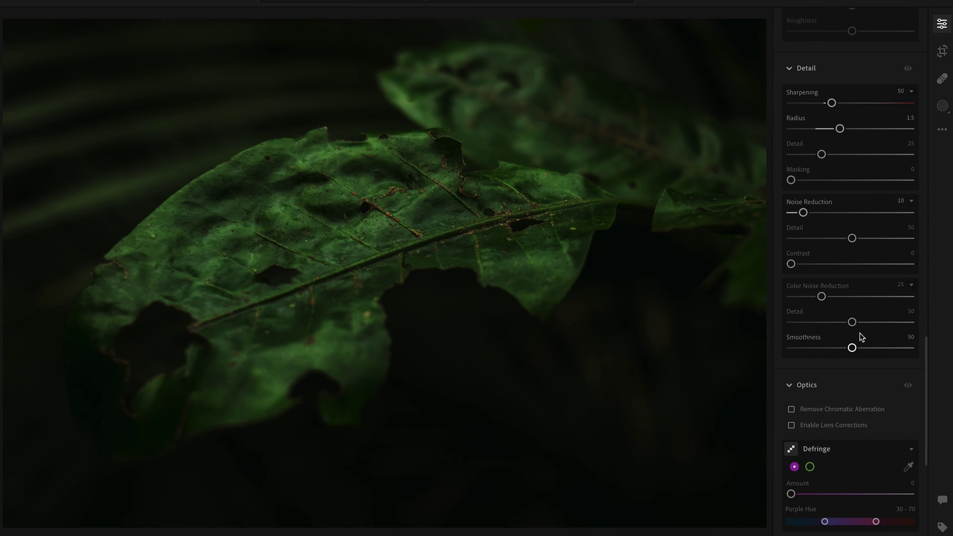
{"action": "scroll", "coordinate": [856, 333], "scroll_direction": "down", "scroll_amount": 2}
{"action": "scroll", "coordinate": [830, 350], "scroll_direction": "down", "scroll_amount": 2}
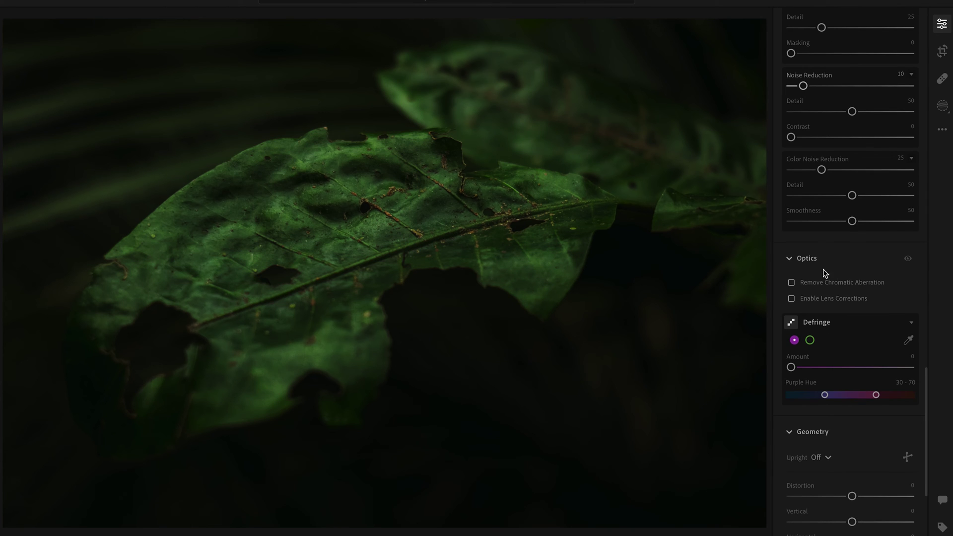
{"action": "left_click", "coordinate": [791, 299]}
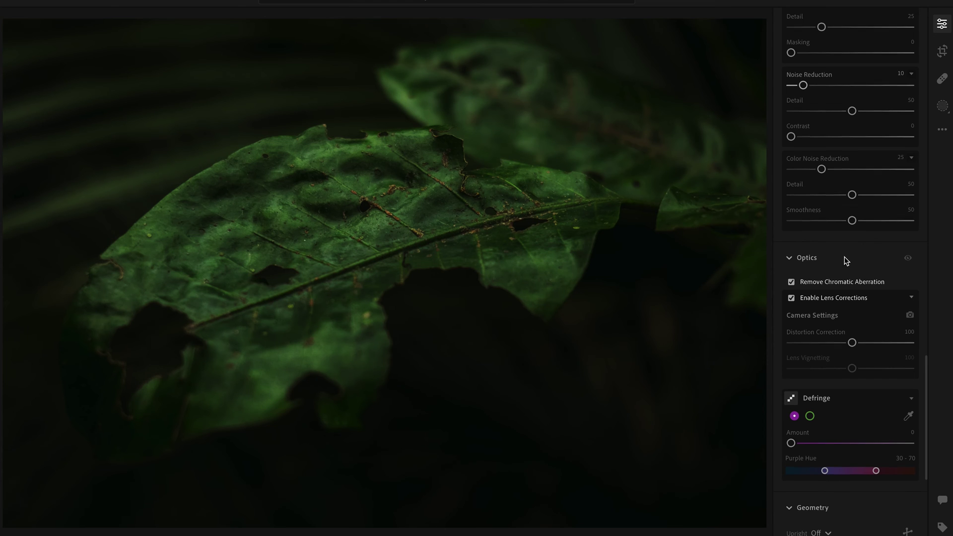
{"action": "scroll", "coordinate": [853, 248], "scroll_direction": "down", "scroll_amount": 2}
Crop the leaf photo to a 16 x 9 aspect ratio after a failed Auto Straighten
{"action": "left_click", "coordinate": [942, 50]}
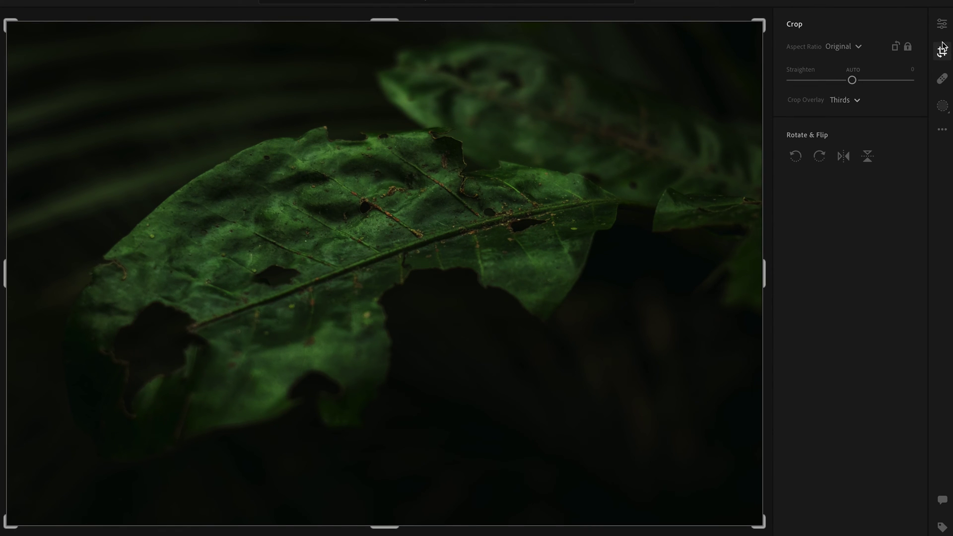
{"action": "left_click", "coordinate": [853, 70]}
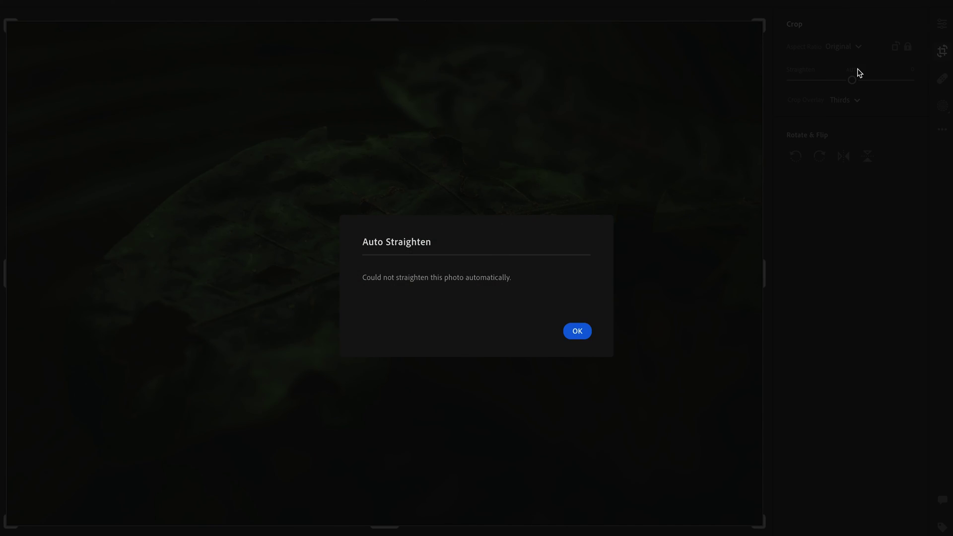
{"action": "key", "text": "Return"}
{"action": "left_click", "coordinate": [846, 48]}
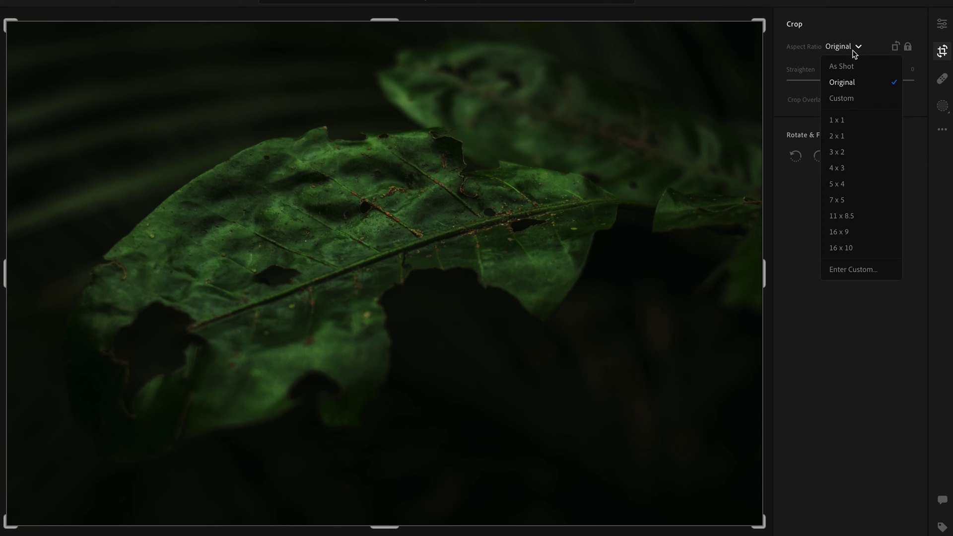
{"action": "left_click", "coordinate": [843, 46]}
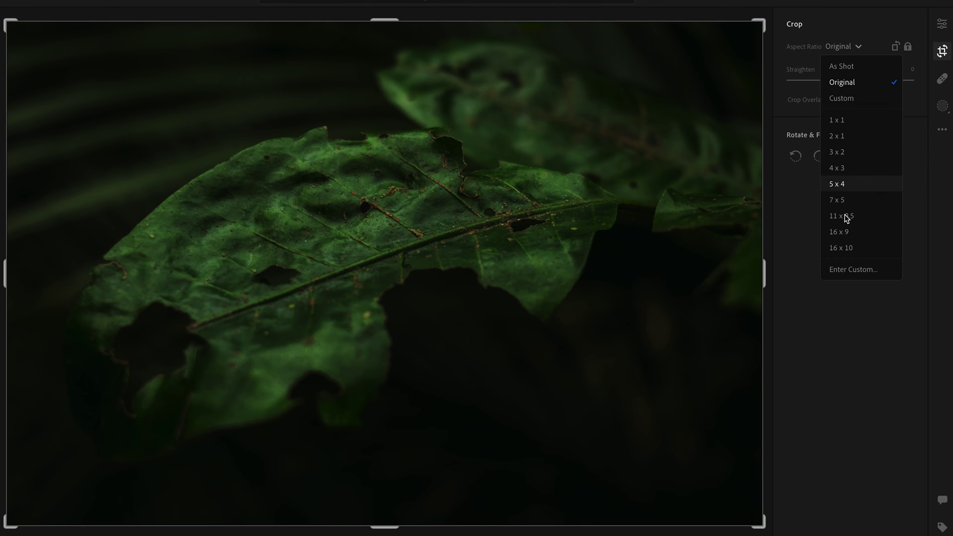
{"action": "left_click", "coordinate": [836, 232]}
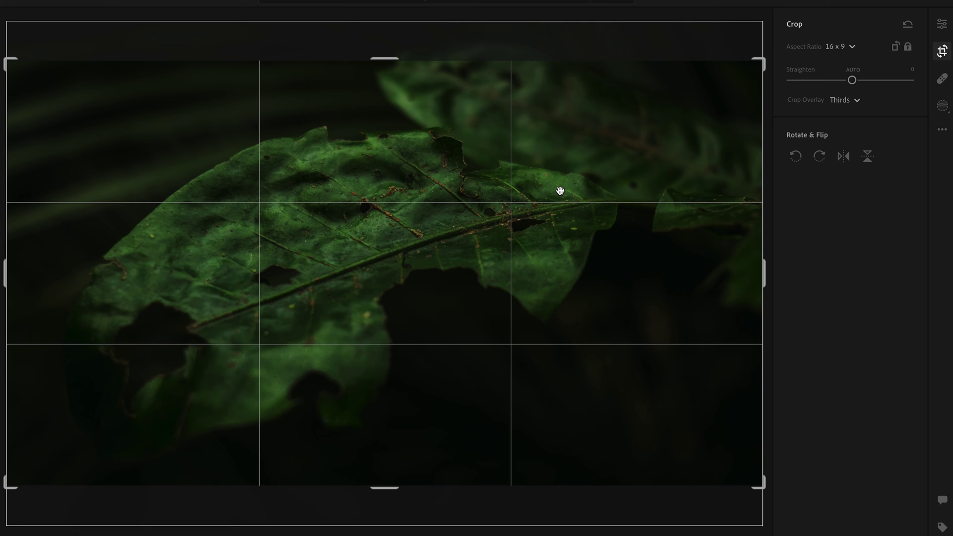
{"action": "key", "text": "Return"}
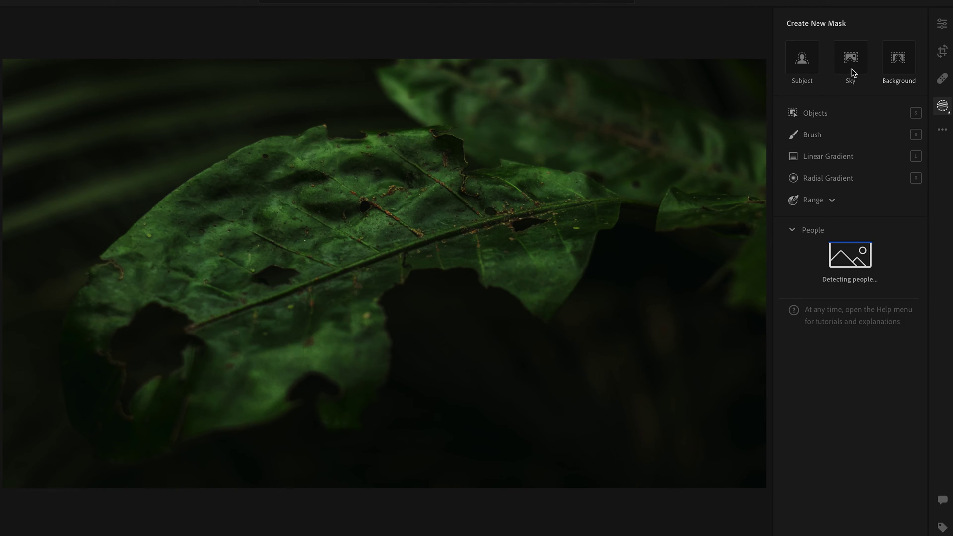
Lay a linear gradient mask across the leaf and raise its Shadows to +41
{"action": "left_click", "coordinate": [814, 157]}
{"action": "left_click_drag", "start_coordinate": [545, 410], "coordinate": [460, 234]}
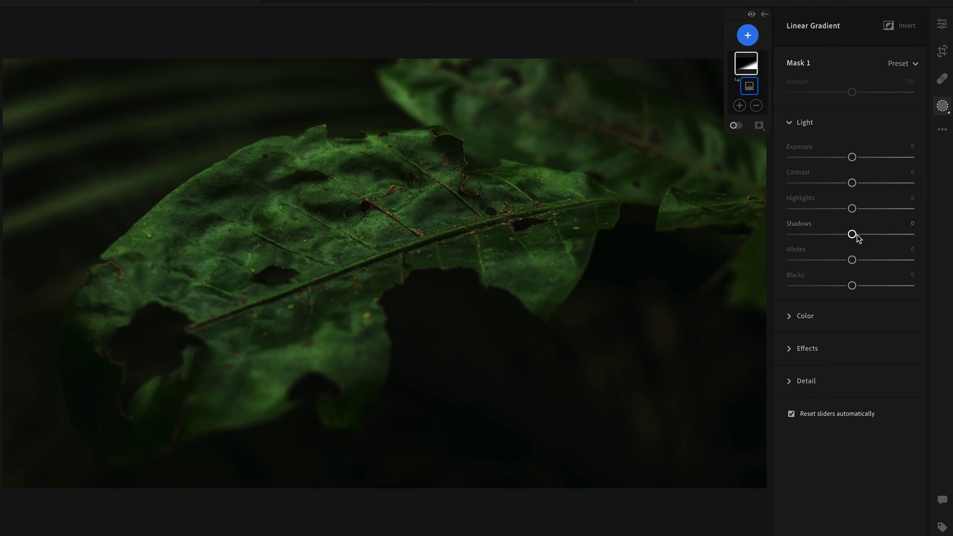
{"action": "left_click_drag", "start_coordinate": [852, 234], "coordinate": [877, 240]}
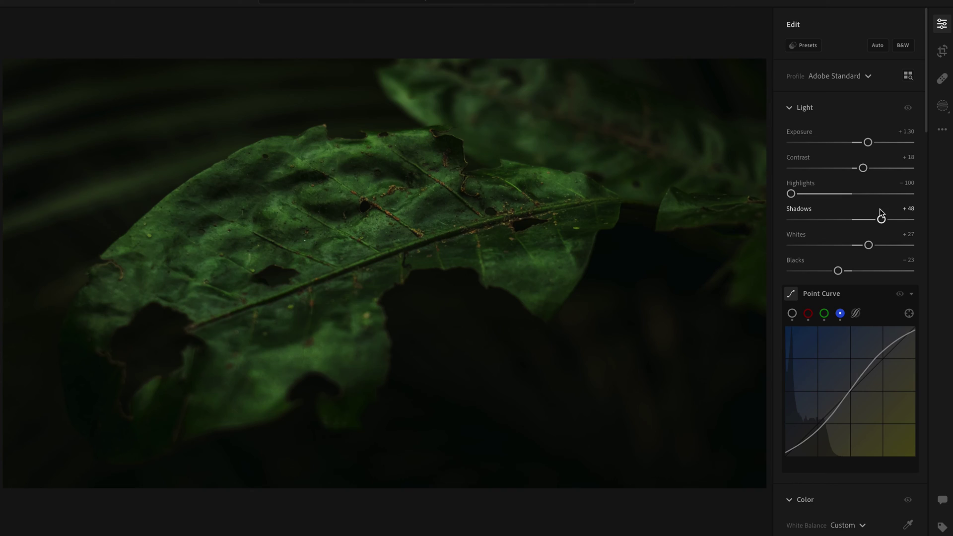
Compare with the original, then save the look as user preset 'V-LOG FORREST'
{"action": "key", "text": "backslash"}
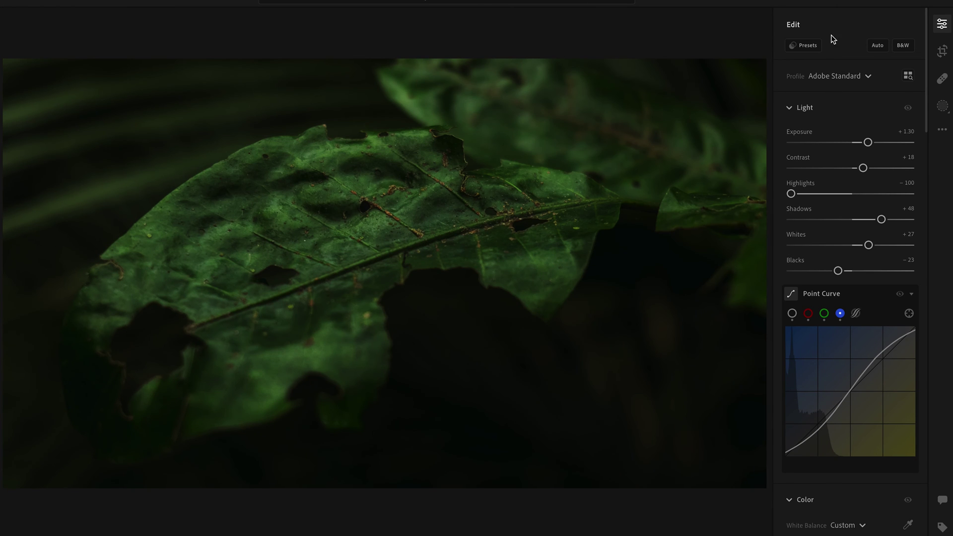
{"action": "left_click", "coordinate": [806, 46]}
{"action": "left_click", "coordinate": [743, 24]}
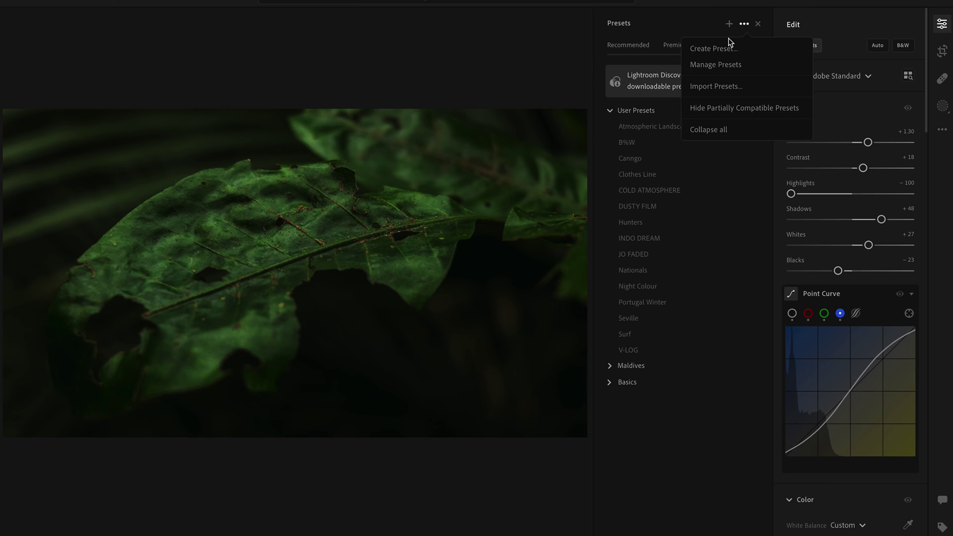
{"action": "left_click", "coordinate": [722, 48]}
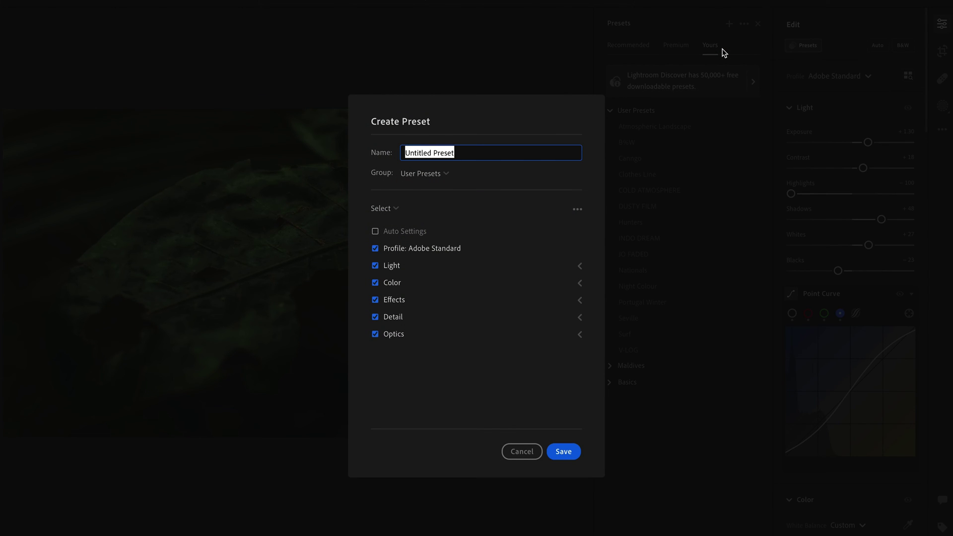
{"action": "type", "text": "V-LOG FORREST"}
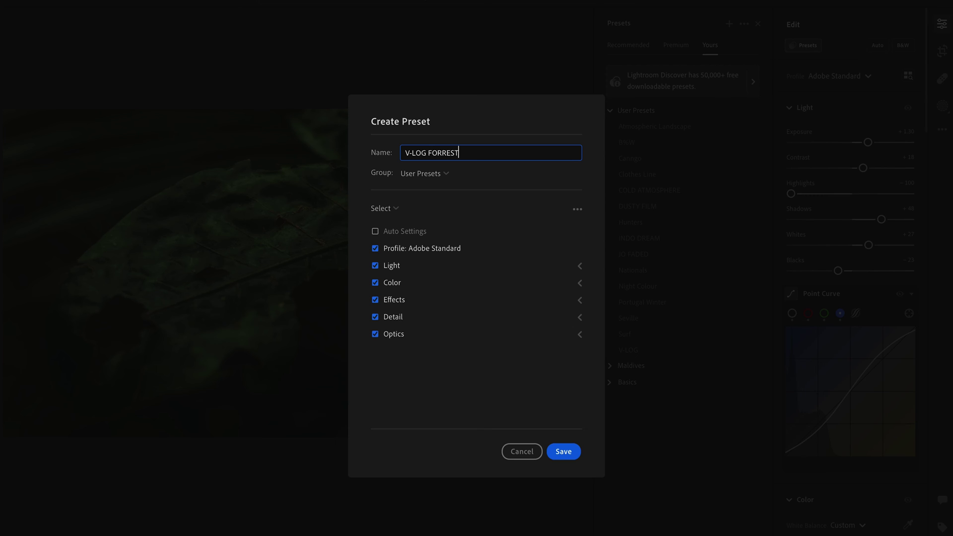
{"action": "key", "text": "Return"}
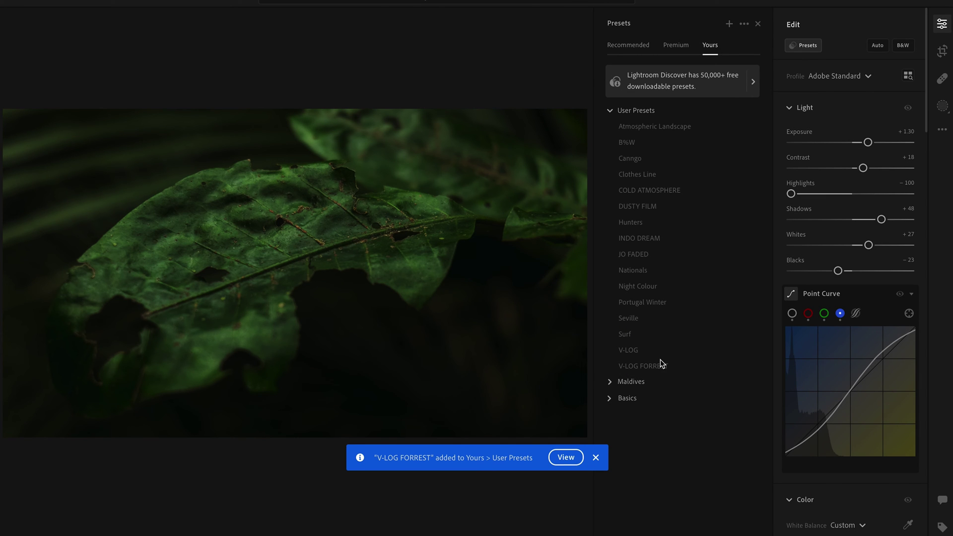